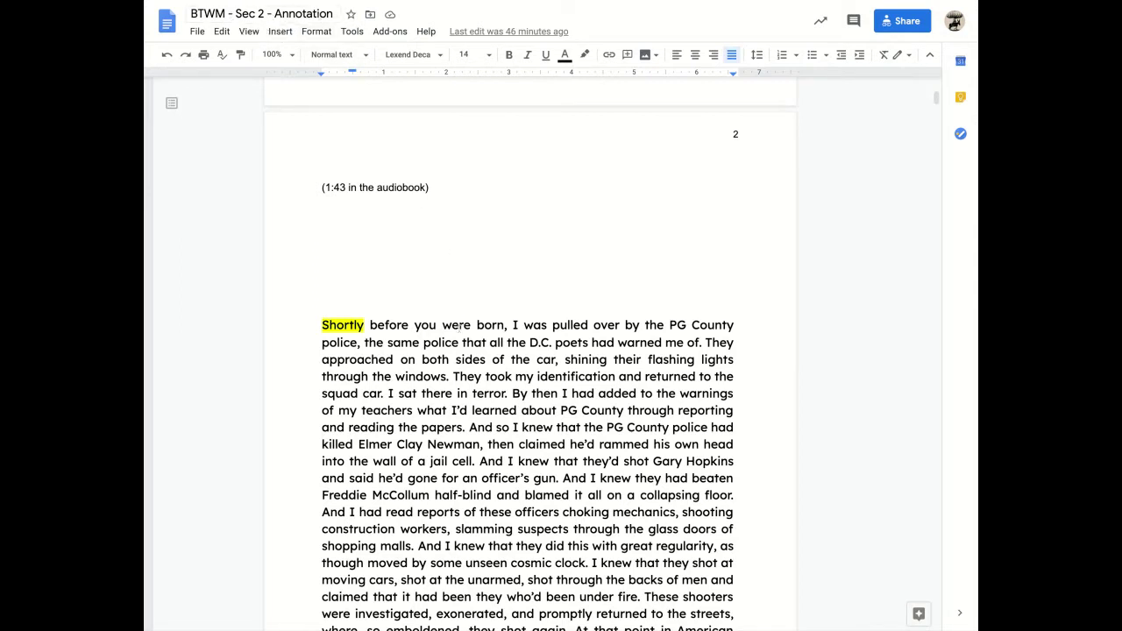
Step: Review the section's range in the document, from the highlighted "Shortly" on page 2 to "I am ashamed." on page 13
{"action": "scroll", "coordinate": [505, 392], "scroll_direction": "down", "scroll_amount": 1}
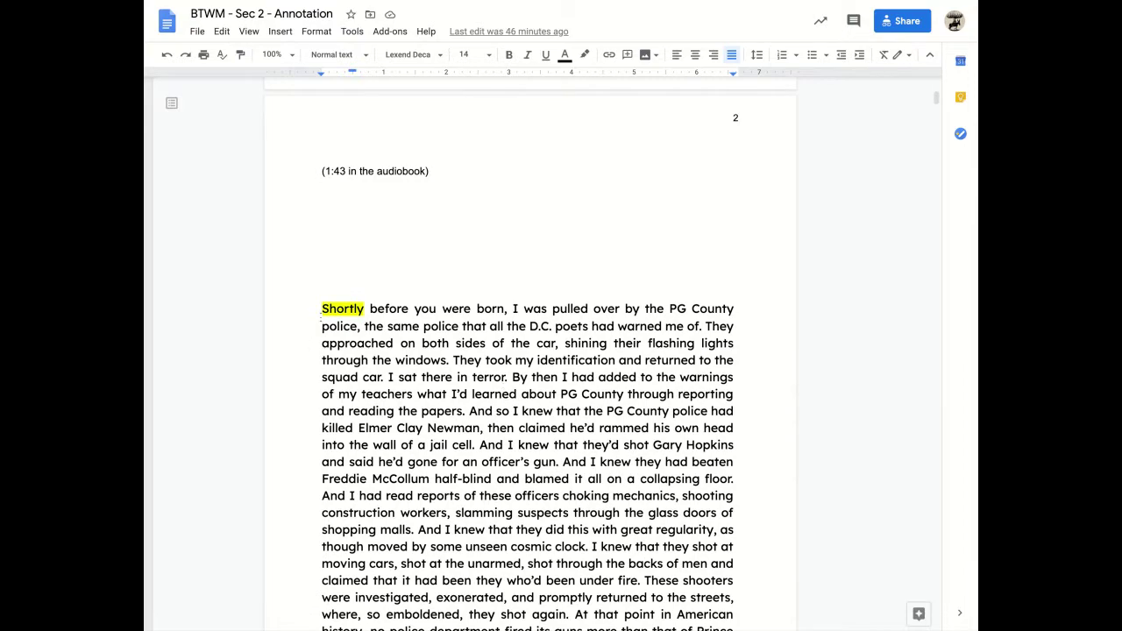
{"action": "left_click", "coordinate": [321, 309]}
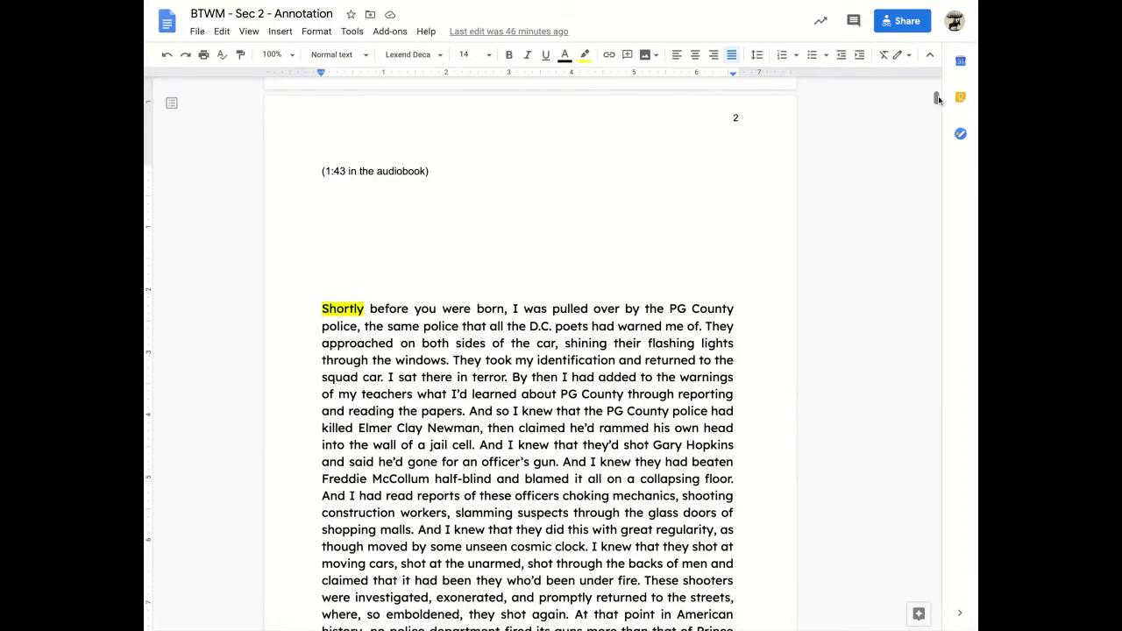
{"action": "scroll", "coordinate": [938, 104], "scroll_direction": "down", "scroll_amount": 10}
{"action": "left_click_drag", "start_coordinate": [938, 103], "coordinate": [936, 244]}
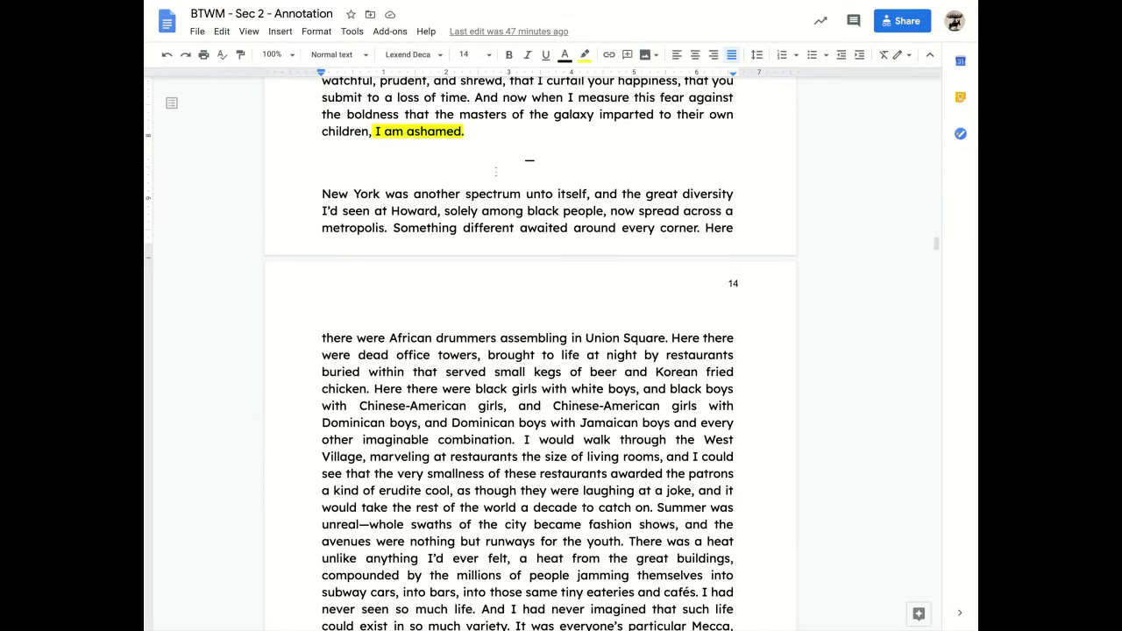
{"action": "scroll", "coordinate": [613, 216], "scroll_direction": "up", "scroll_amount": 10}
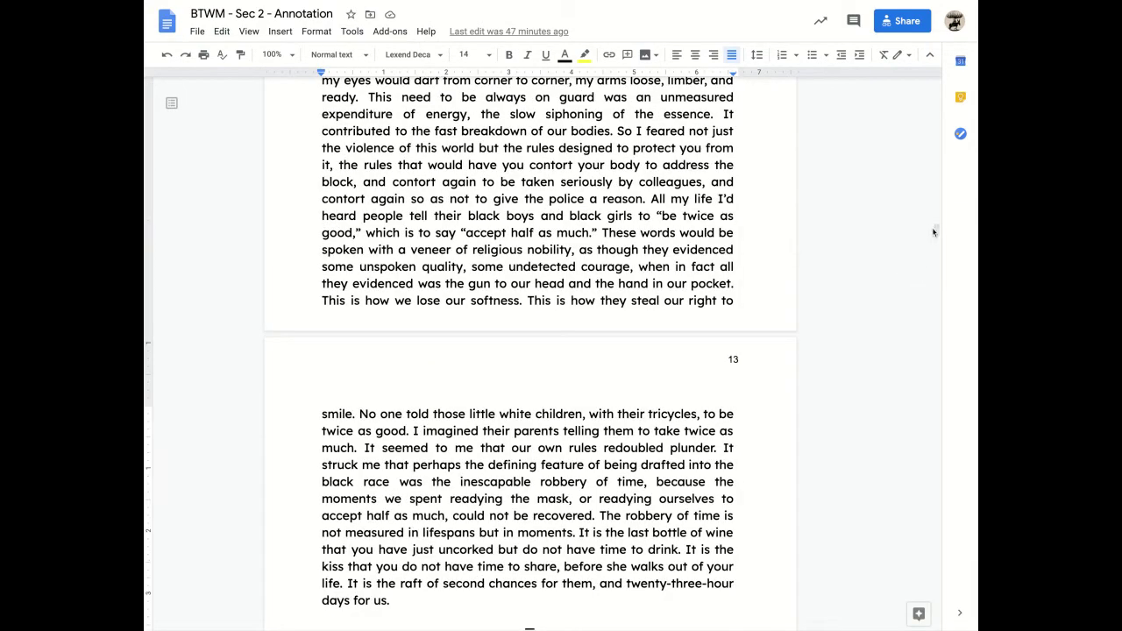
{"action": "scroll", "coordinate": [937, 231], "scroll_direction": "up", "scroll_amount": 20}
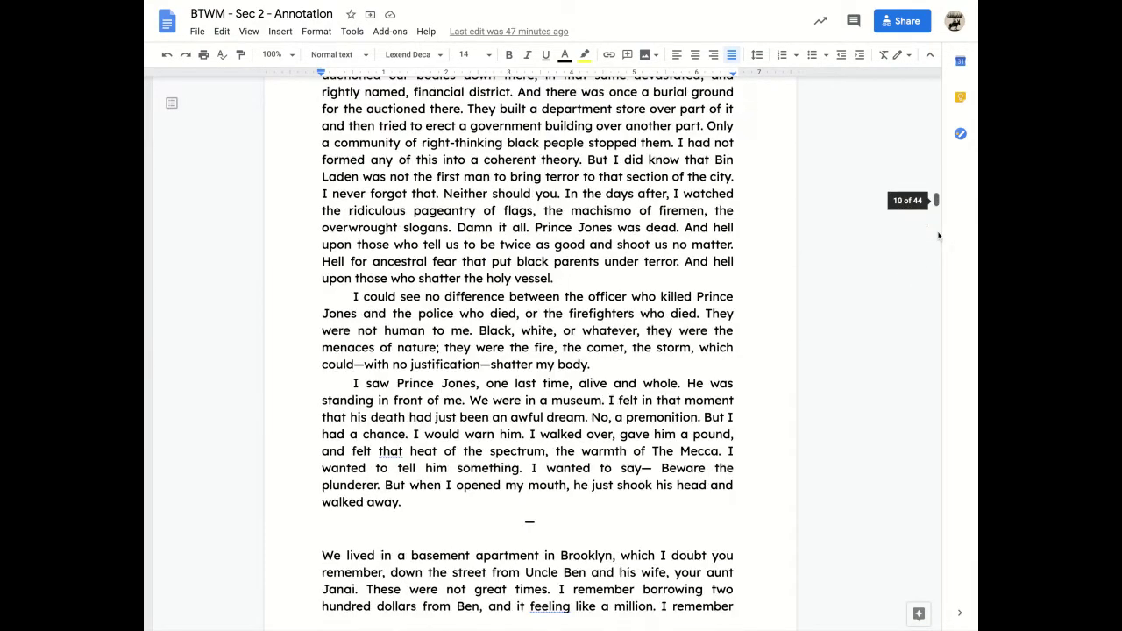
{"action": "scroll", "coordinate": [938, 236], "scroll_direction": "up", "scroll_amount": 20}
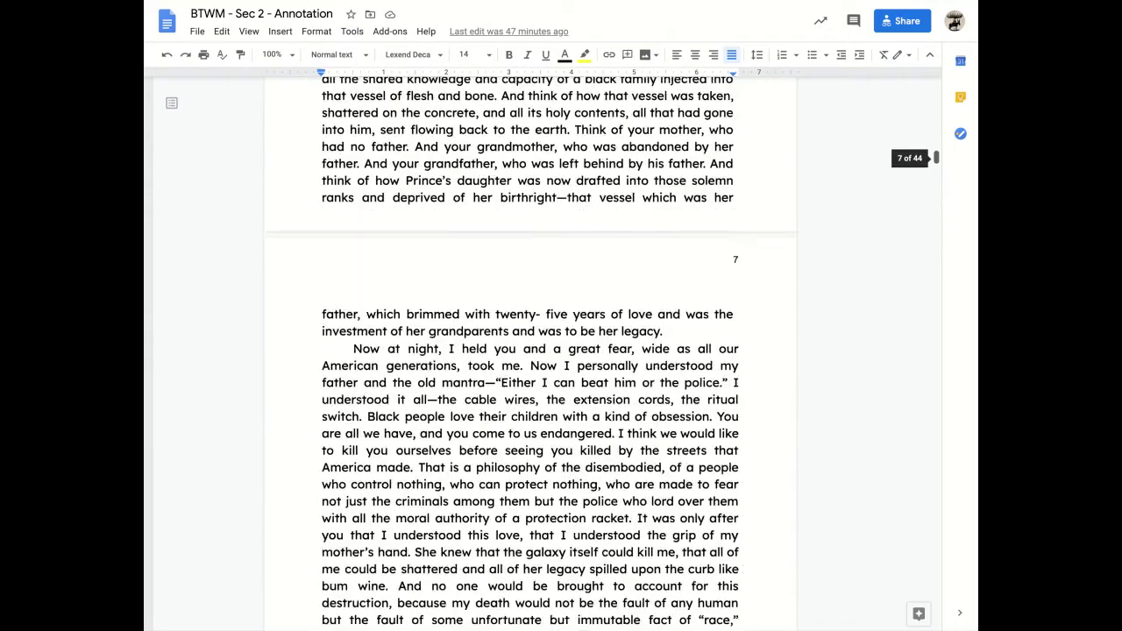
{"action": "scroll", "coordinate": [937, 142], "scroll_direction": "up", "scroll_amount": 10}
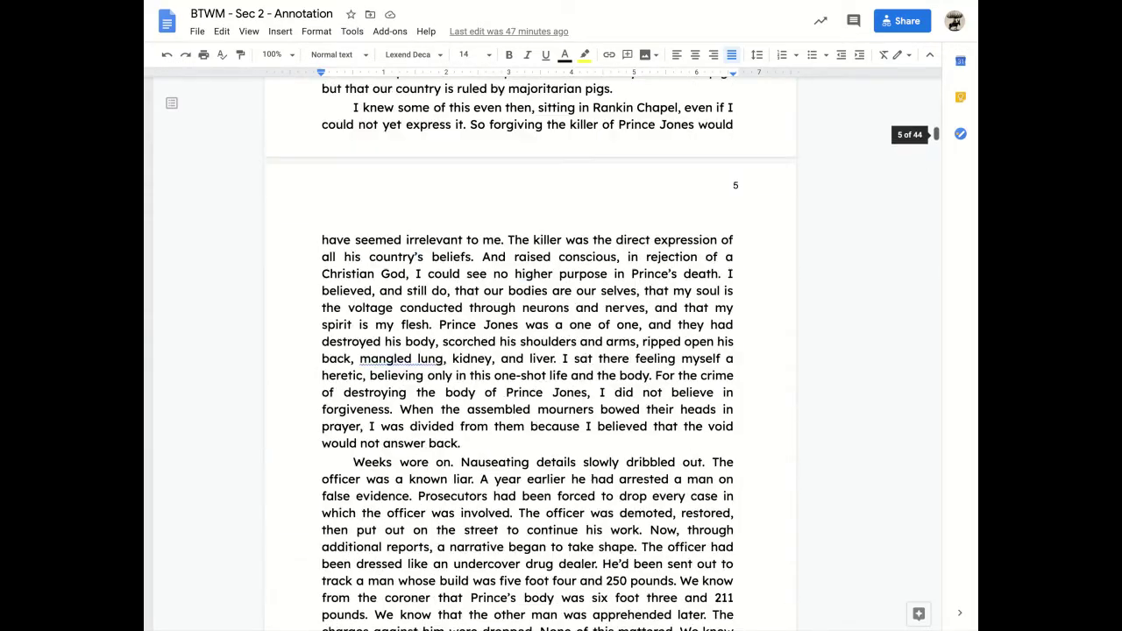
{"action": "scroll", "coordinate": [936, 131], "scroll_direction": "up", "scroll_amount": 10}
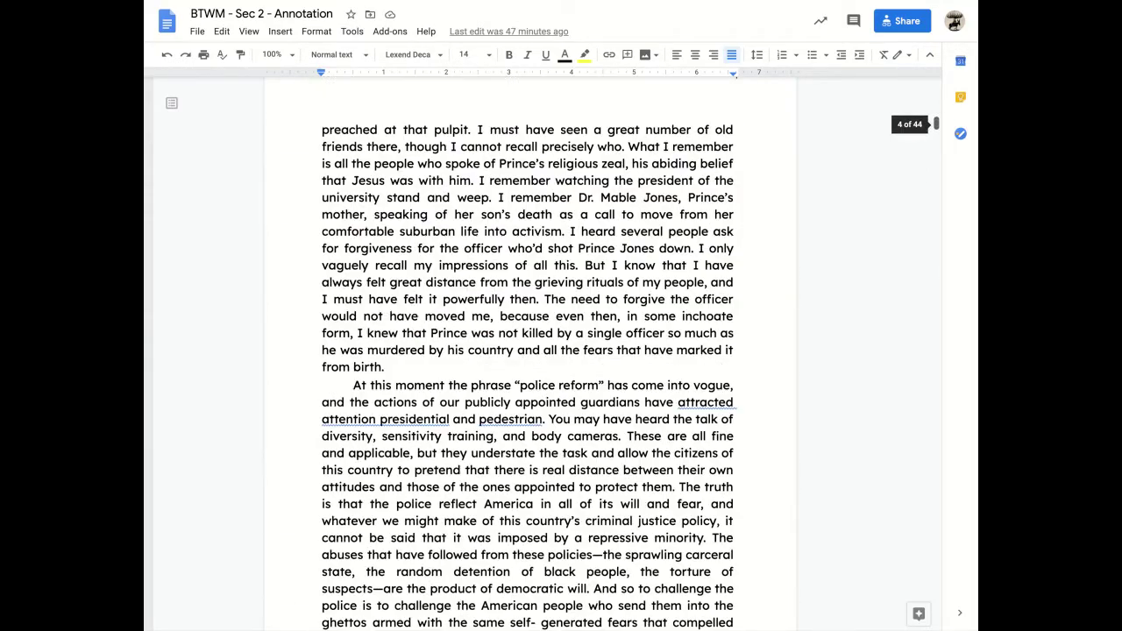
{"action": "scroll", "coordinate": [755, 231], "scroll_direction": "up", "scroll_amount": 12}
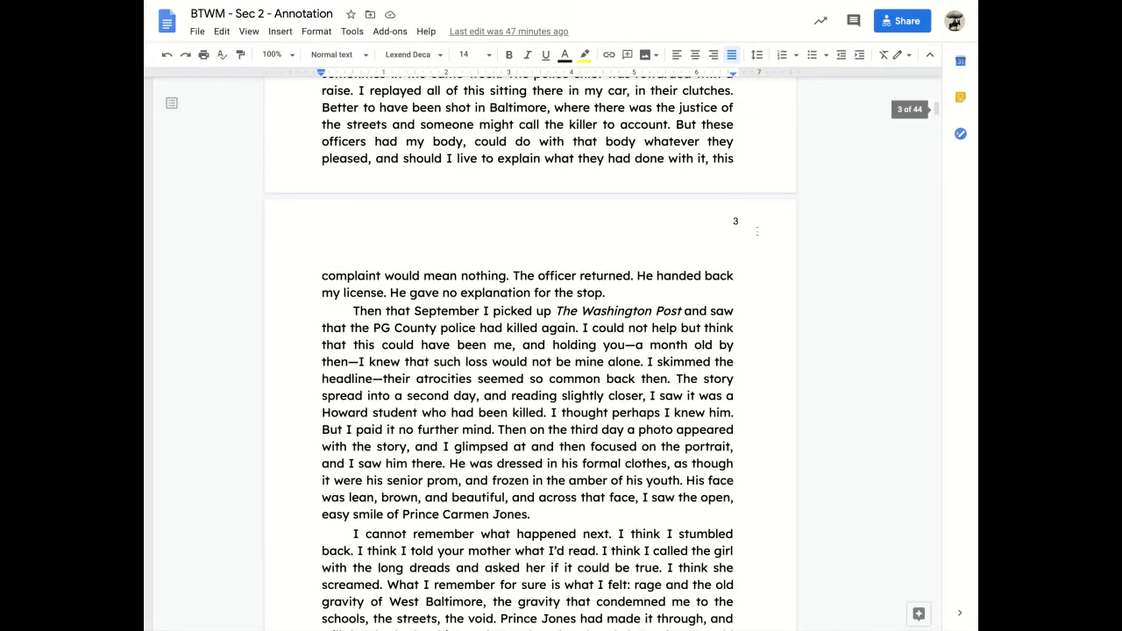
{"action": "scroll", "coordinate": [756, 232], "scroll_direction": "down", "scroll_amount": 5}
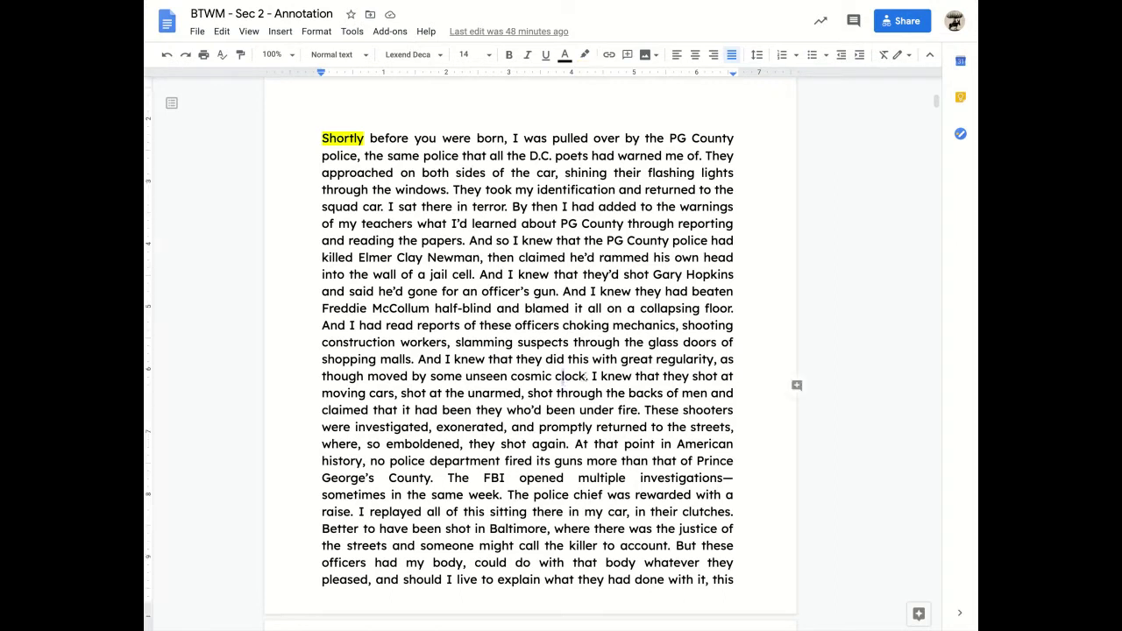
Step: Start a comment on the sentence "And I knew that they did this with great regularity" asking "What does Coates mean by Cosmic clock?"
{"action": "left_click_drag", "start_coordinate": [586, 376], "coordinate": [529, 376]}
{"action": "left_click", "coordinate": [502, 376]}
{"action": "double_click", "coordinate": [418, 359]}
{"action": "left_click_drag", "start_coordinate": [418, 359], "coordinate": [585, 376]}
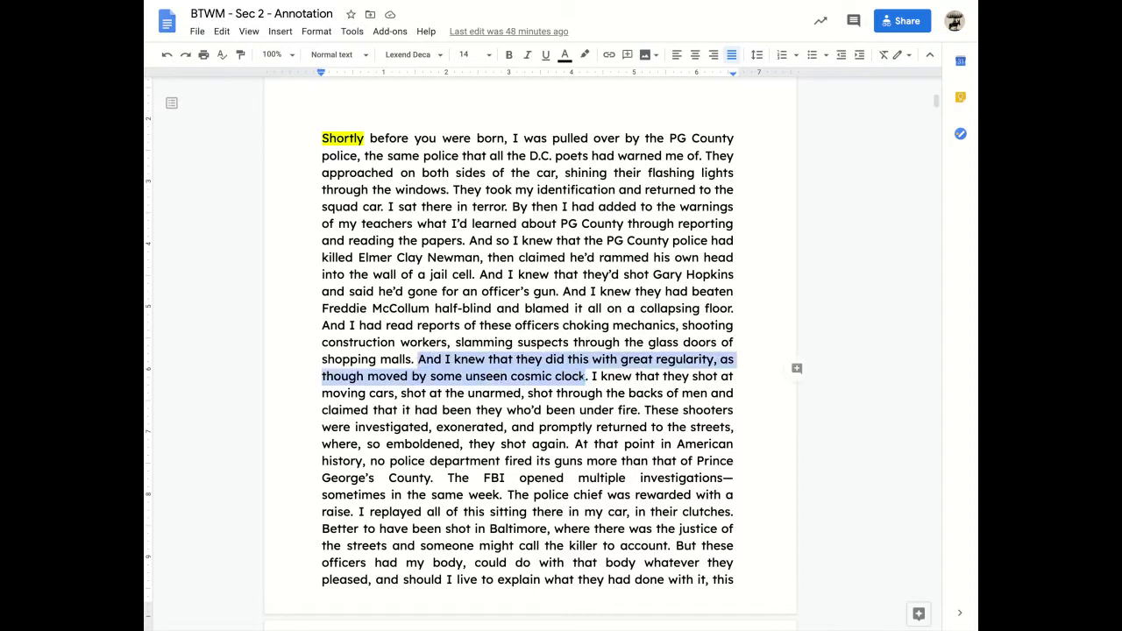
{"action": "key", "text": "ctrl+alt+m"}
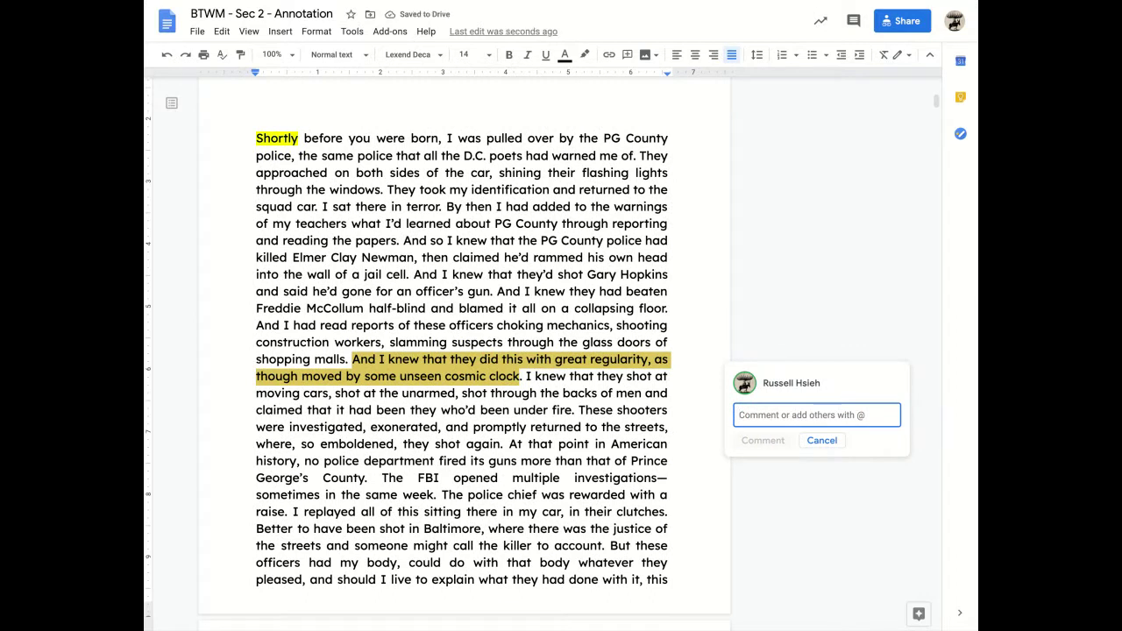
{"action": "type", "text": "What does"}
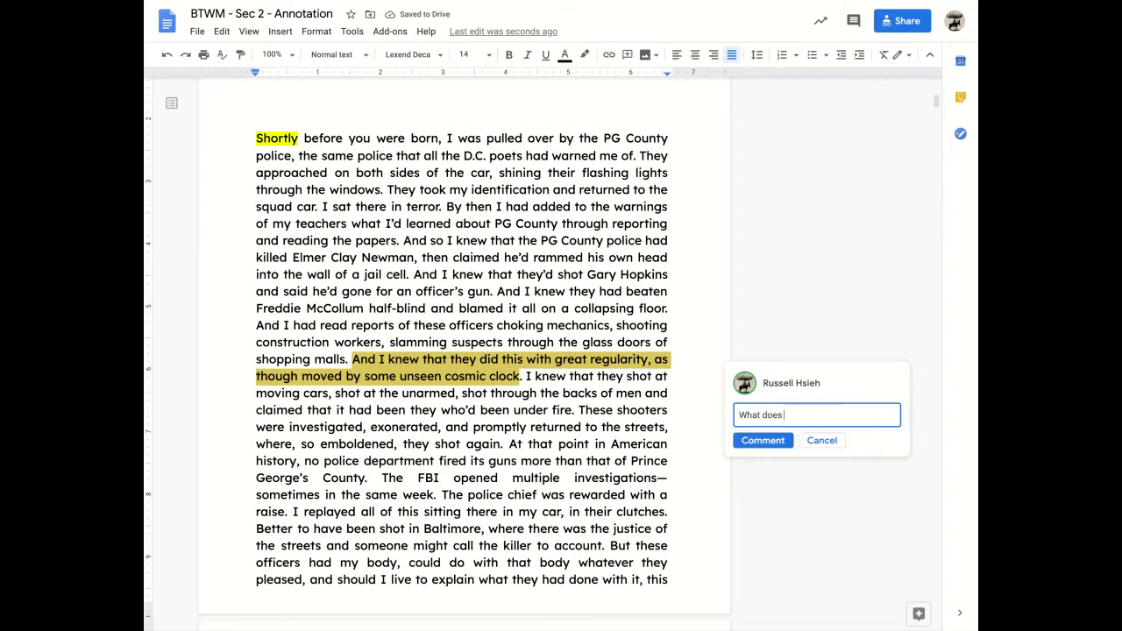
{"action": "type", "text": " Coates mean by Cosmic clocok"}
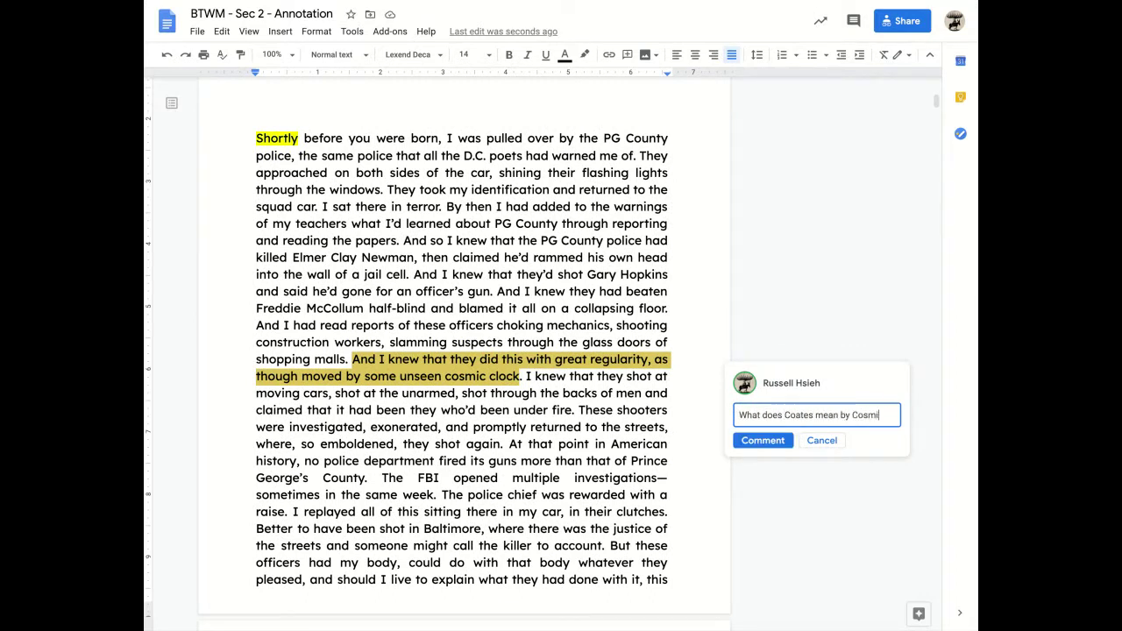
{"action": "key", "text": "BackSpace"}
{"action": "key", "text": "BackSpace"}
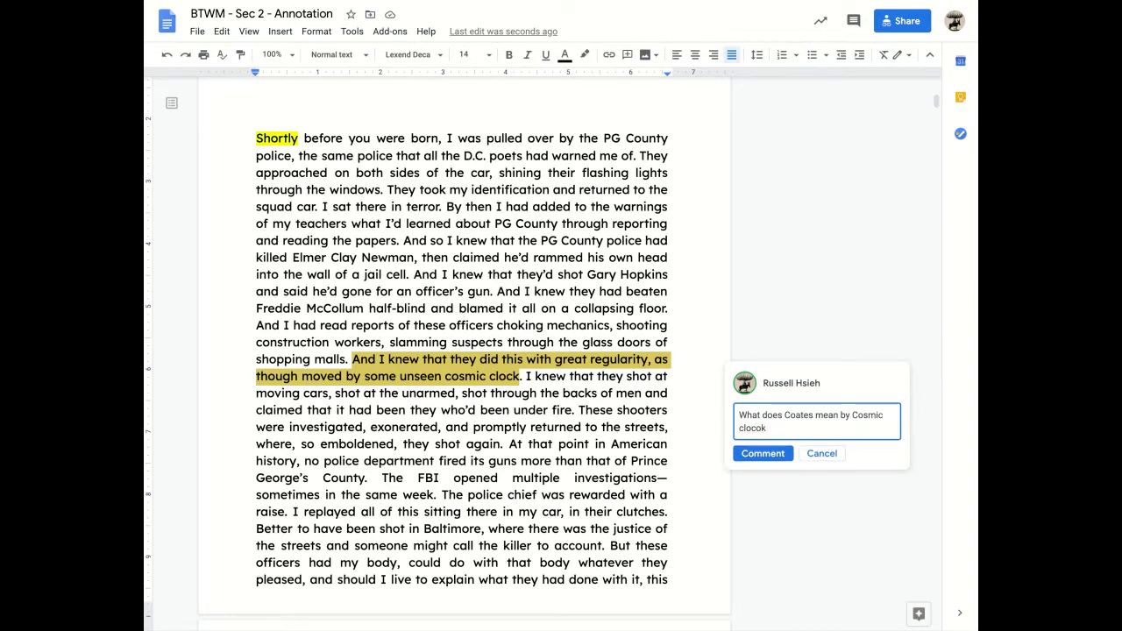
{"action": "type", "text": "k?"}
Step: Add the question "Why does he like that word "cosmic"?" to the comment and post it
{"action": "type", "text": " What"}
{"action": "key", "text": "BackSpace"}
{"action": "type", "text": "y does he lik"}
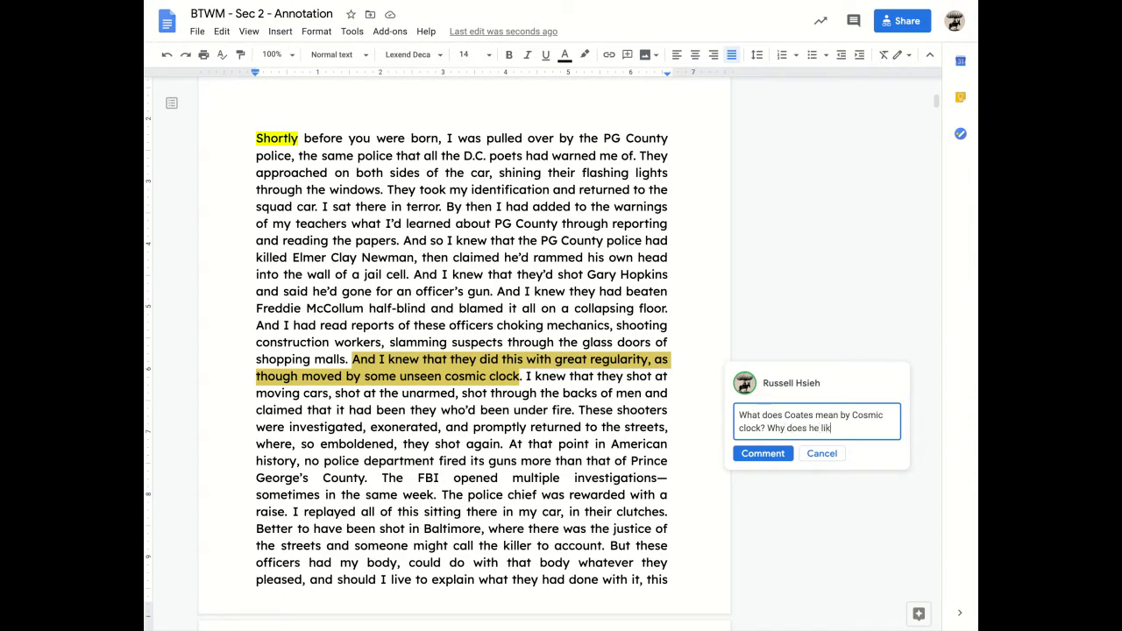
{"action": "type", "text": "e that word \"cosmic"}
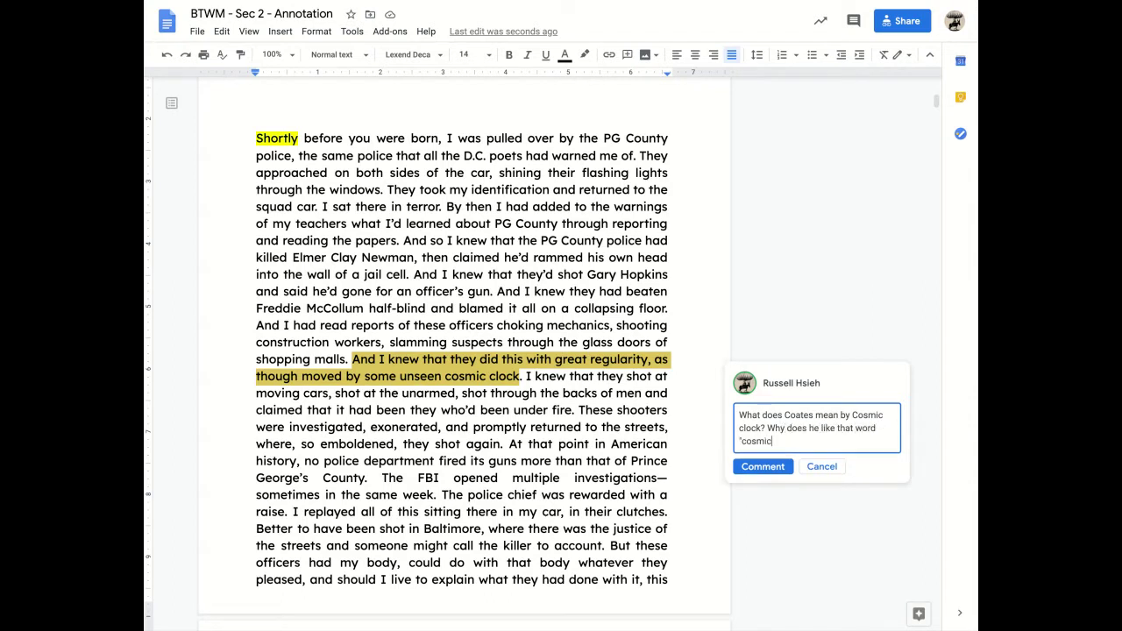
{"action": "type", "text": "\"?"}
{"action": "left_click", "coordinate": [762, 466]}
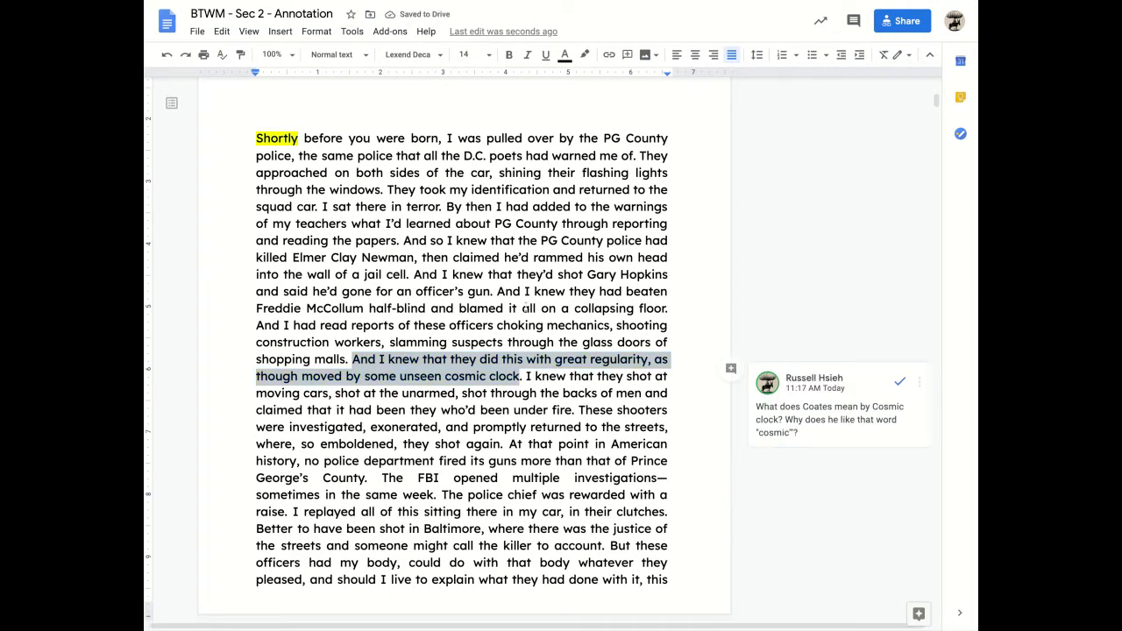
{"action": "left_click", "coordinate": [517, 424]}
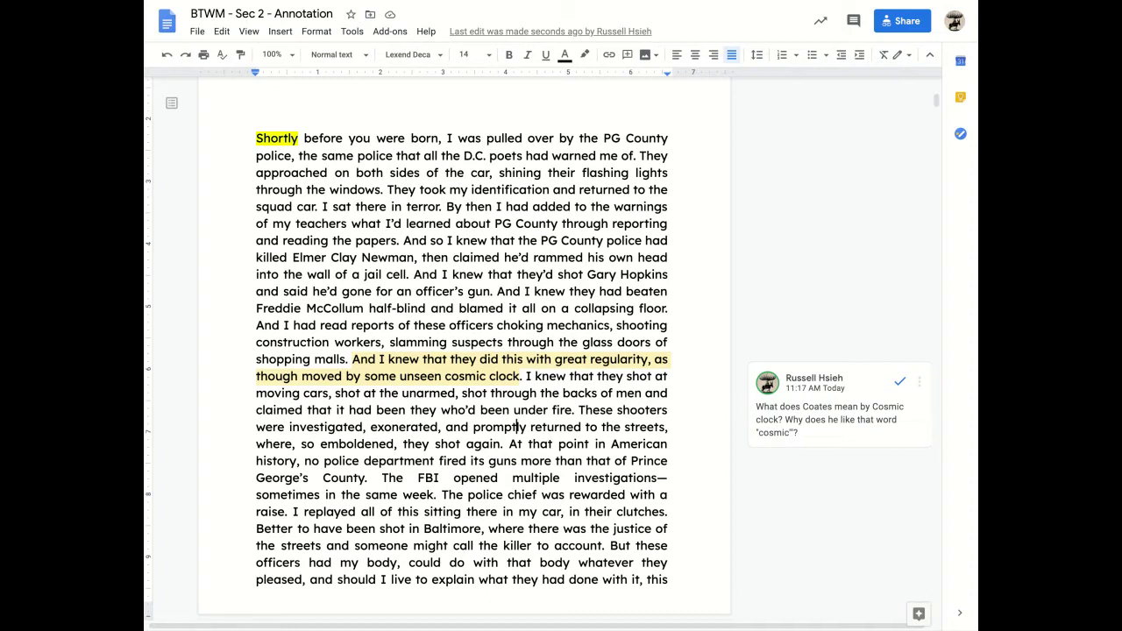
{"action": "left_click_drag", "start_coordinate": [527, 376], "coordinate": [575, 410]}
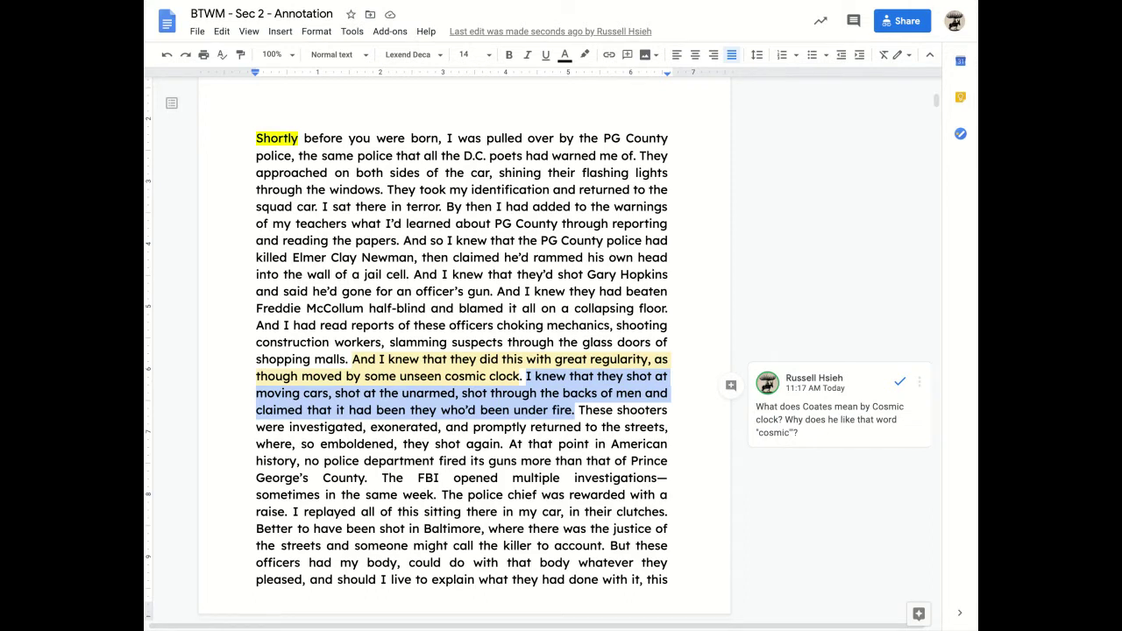
{"action": "key", "text": "ctrl+alt+m"}
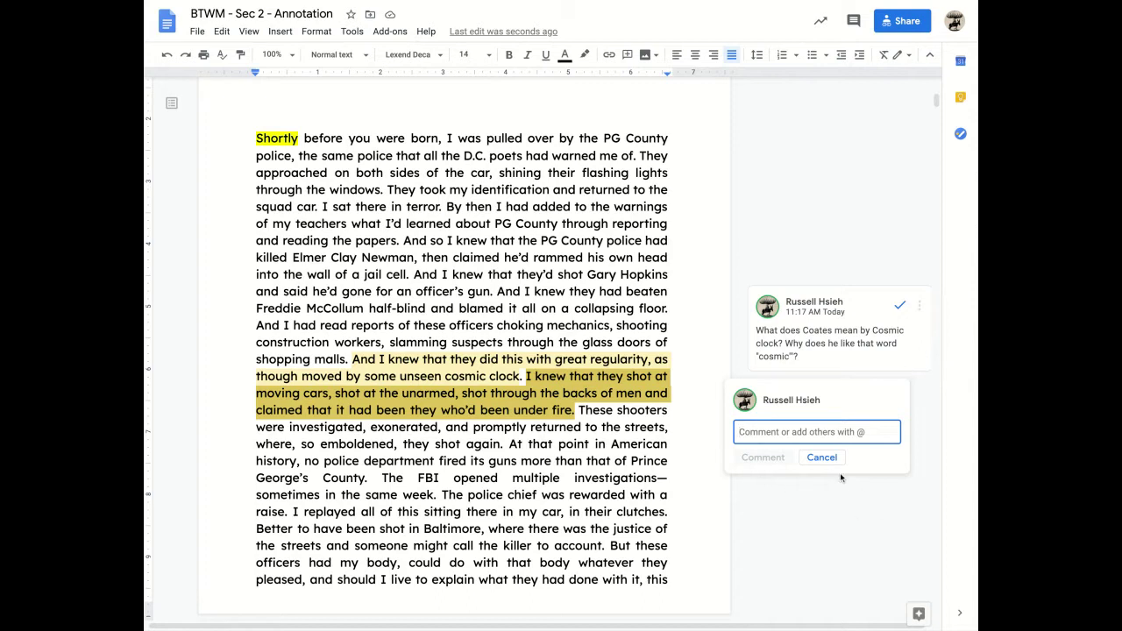
{"action": "left_click", "coordinate": [822, 458]}
{"action": "left_click", "coordinate": [704, 513]}
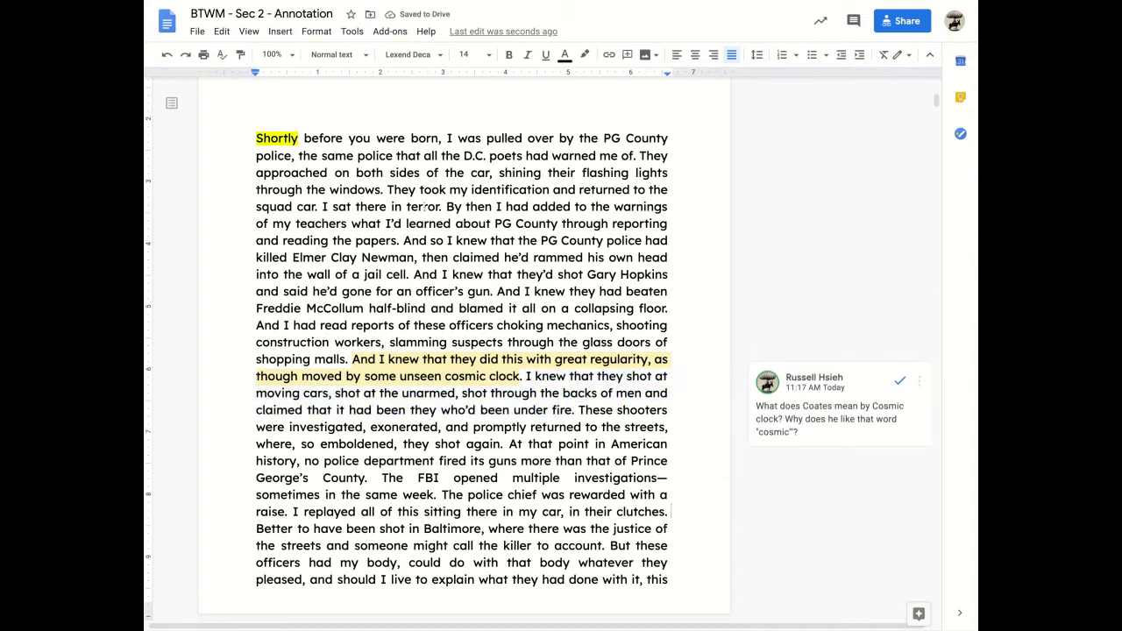
Step: Highlight the sentence beginning "And so I knew that the PG County police had killed" in light yellow
{"action": "left_click", "coordinate": [292, 257]}
{"action": "left_click_drag", "start_coordinate": [404, 240], "coordinate": [411, 274]}
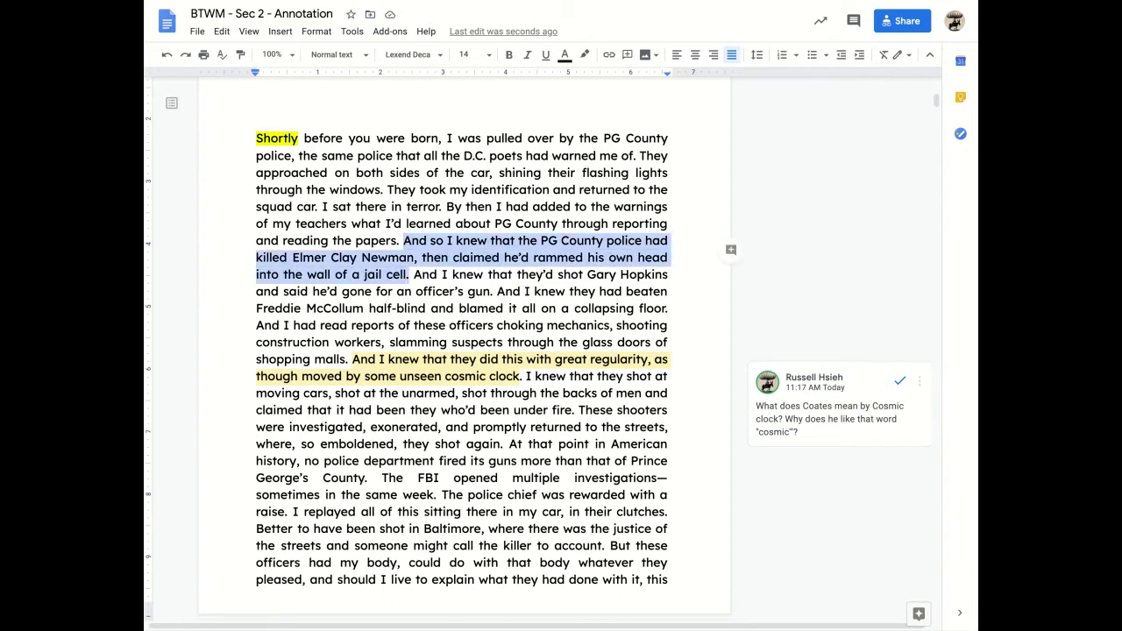
{"action": "left_click", "coordinate": [585, 55]}
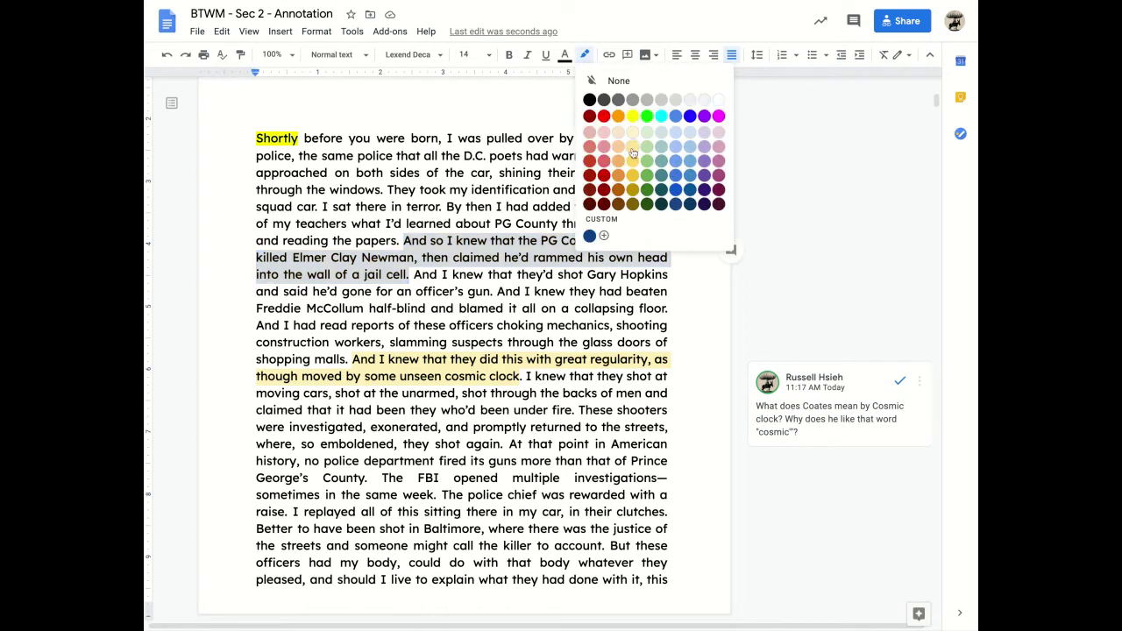
{"action": "left_click", "coordinate": [634, 151]}
{"action": "left_click_drag", "start_coordinate": [527, 239], "coordinate": [525, 230]}
{"action": "left_click", "coordinate": [535, 224]}
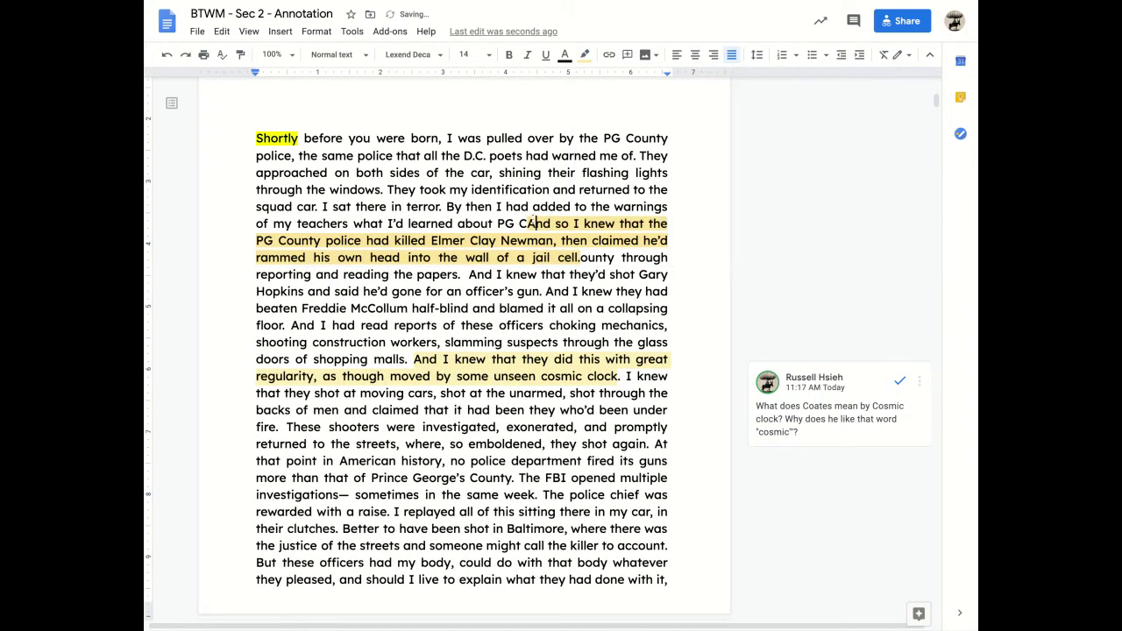
{"action": "key", "text": "ctrl+z"}
{"action": "left_click", "coordinate": [454, 275]}
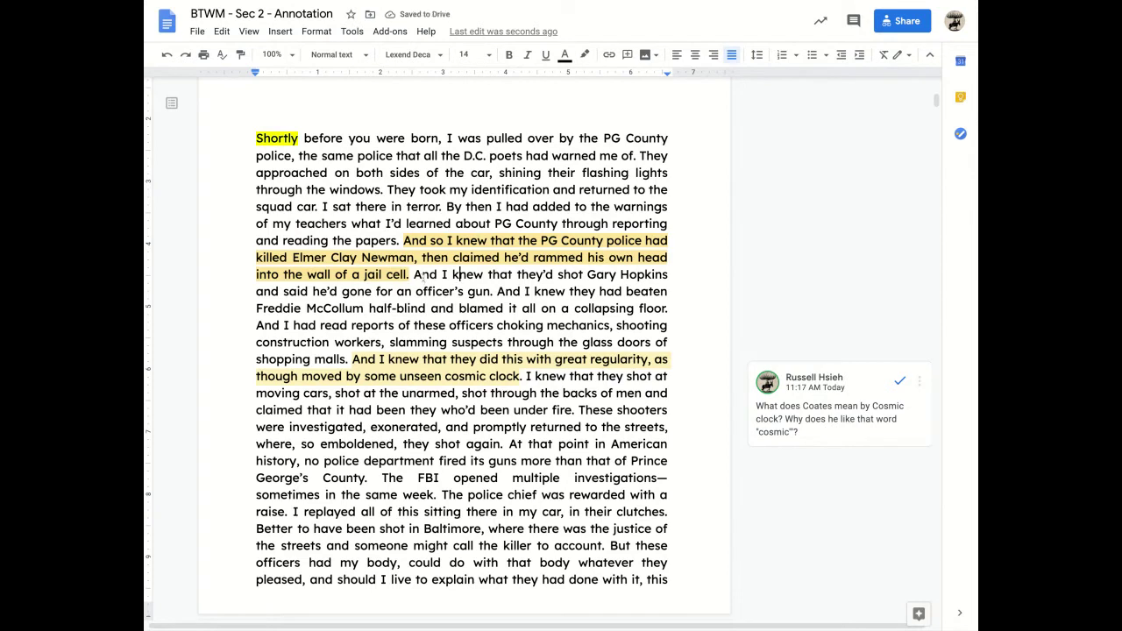
Step: Delete two stretches of text right after the highlighted jail cell sentence and undo both deletions
{"action": "left_click_drag", "start_coordinate": [415, 275], "coordinate": [485, 275]}
{"action": "key", "text": "BackSpace"}
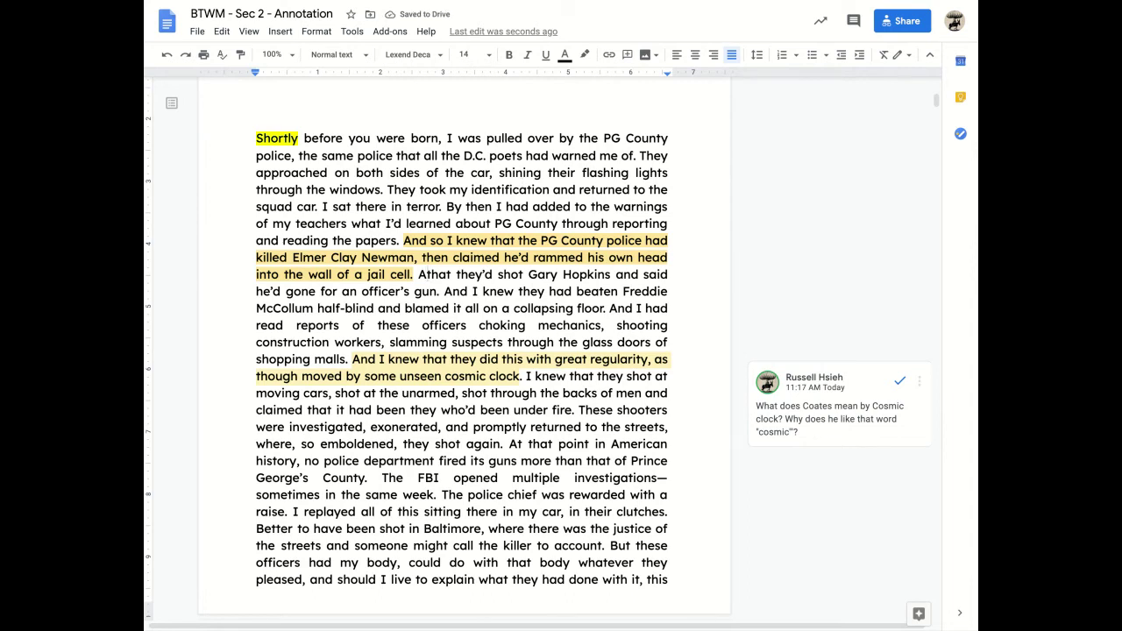
{"action": "left_click_drag", "start_coordinate": [419, 274], "coordinate": [421, 325]}
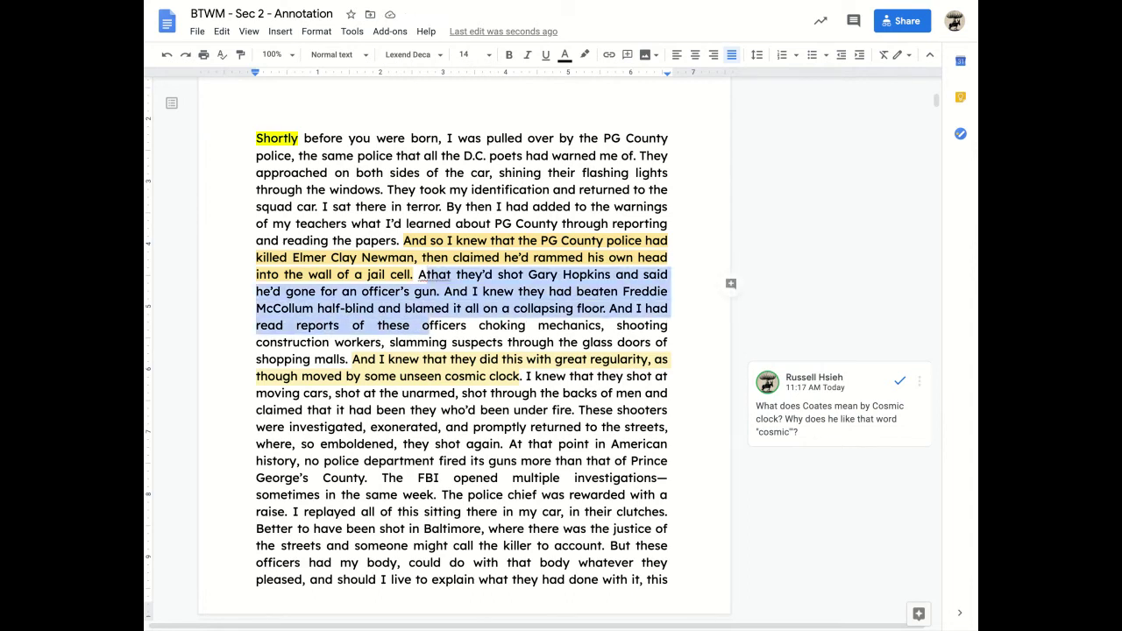
{"action": "key", "text": "BackSpace"}
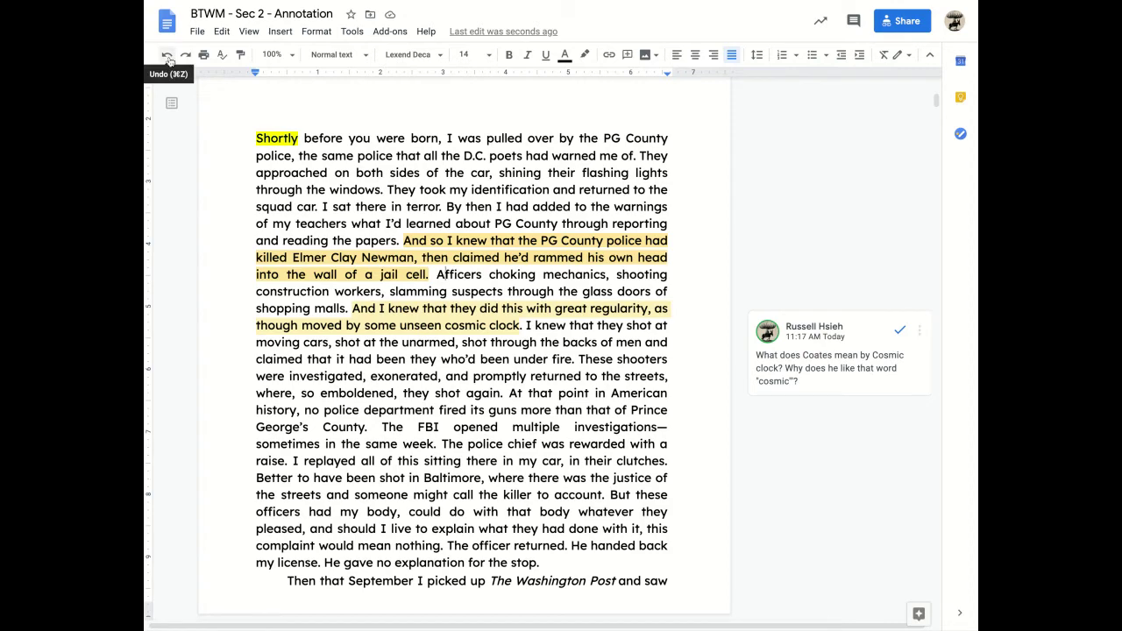
{"action": "key", "text": "super+z"}
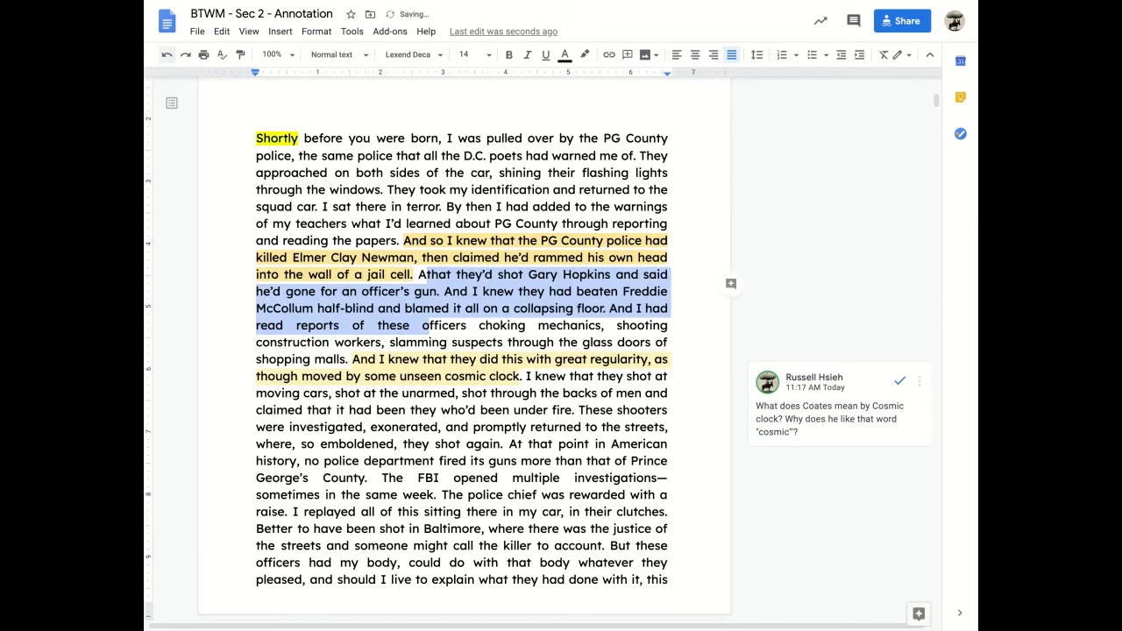
{"action": "key", "text": "super+z"}
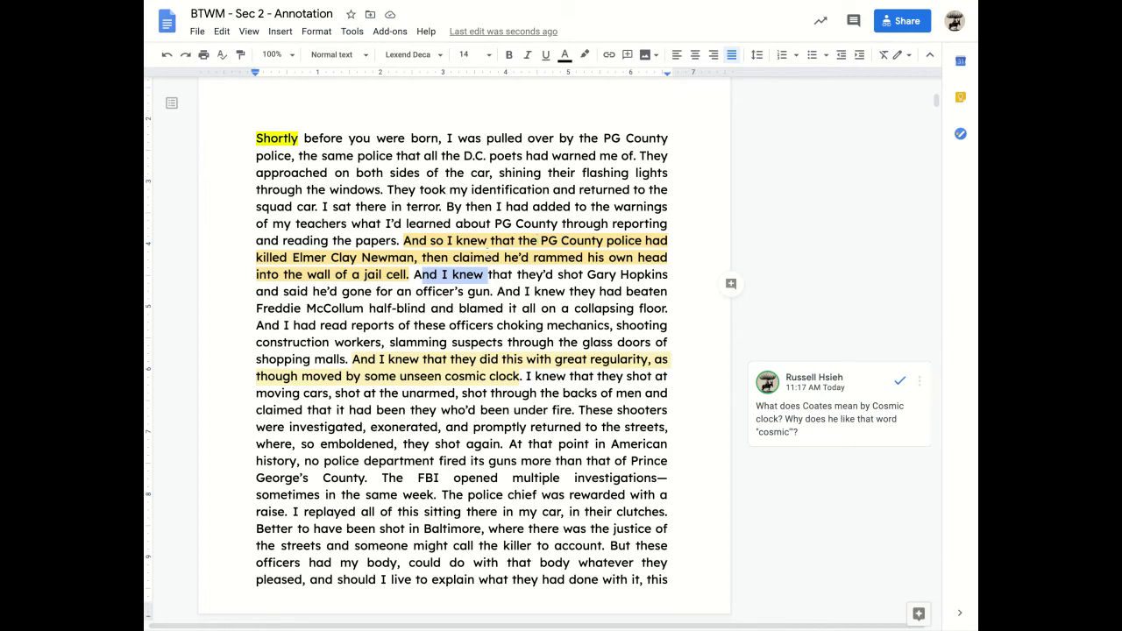
{"action": "left_click", "coordinate": [574, 308]}
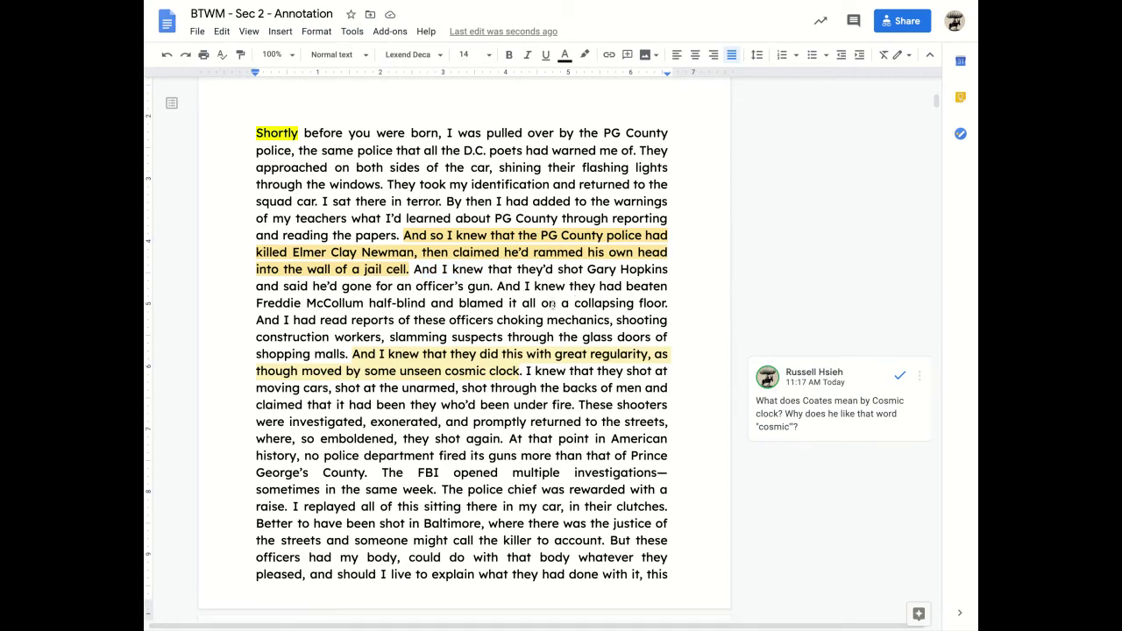
{"action": "scroll", "coordinate": [554, 308], "scroll_direction": "down", "scroll_amount": 1}
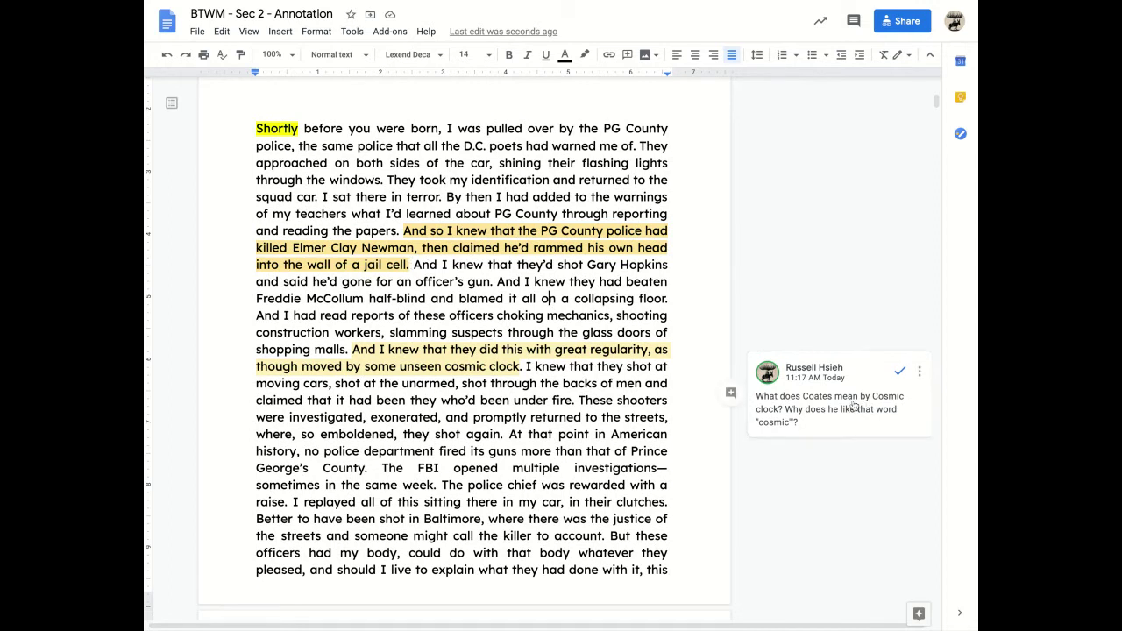
{"action": "scroll", "coordinate": [533, 377], "scroll_direction": "down", "scroll_amount": 3}
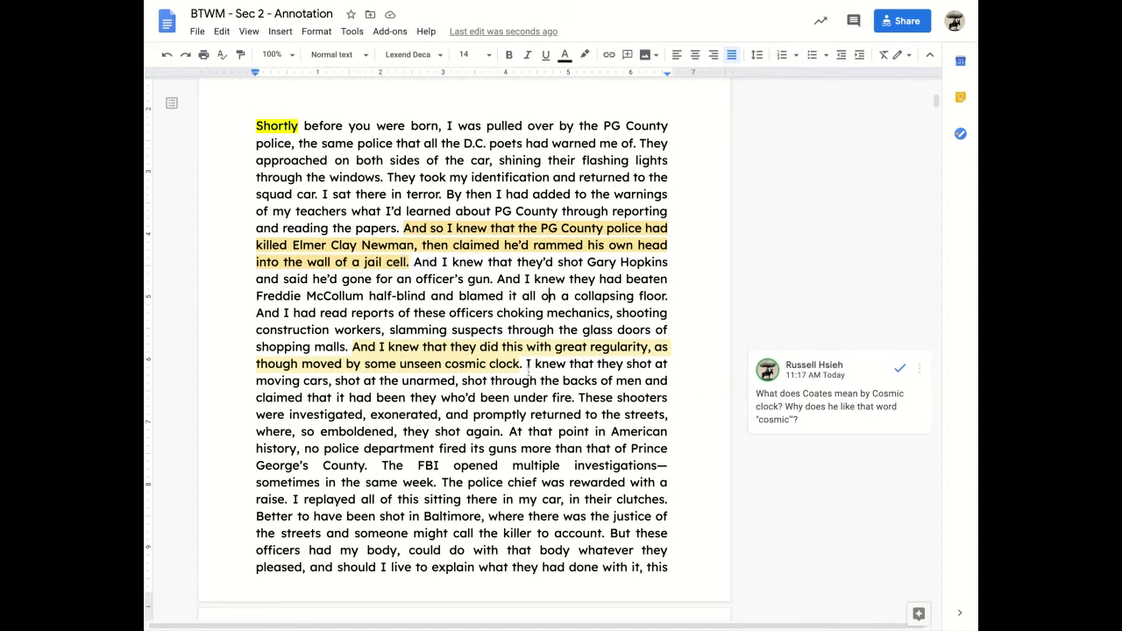
{"action": "scroll", "coordinate": [530, 370], "scroll_direction": "down", "scroll_amount": 1}
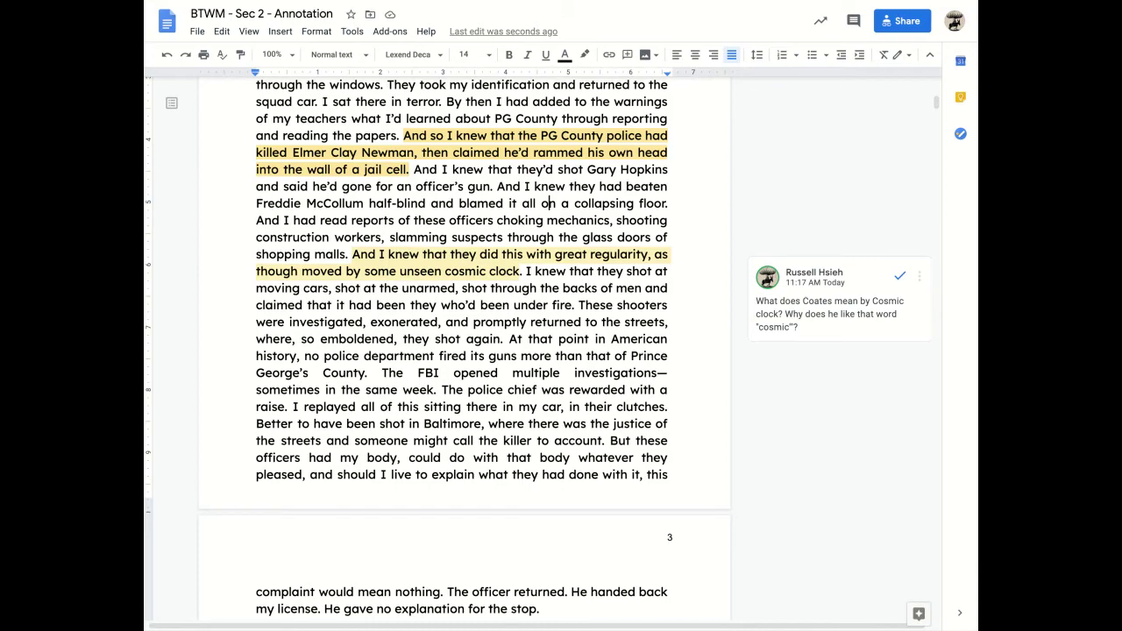
Step: Highlight the passage from "What I remember for sure is what I felt" through "was the killer himself" in light yellow
{"action": "scroll", "coordinate": [455, 351], "scroll_direction": "down", "scroll_amount": 10}
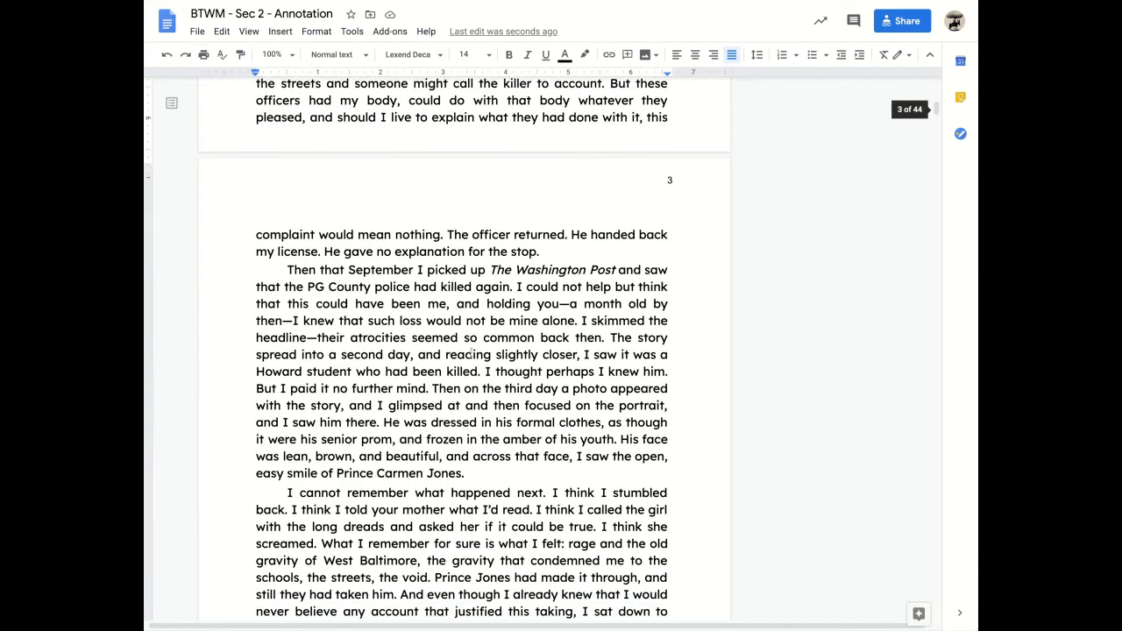
{"action": "scroll", "coordinate": [473, 351], "scroll_direction": "down", "scroll_amount": 5}
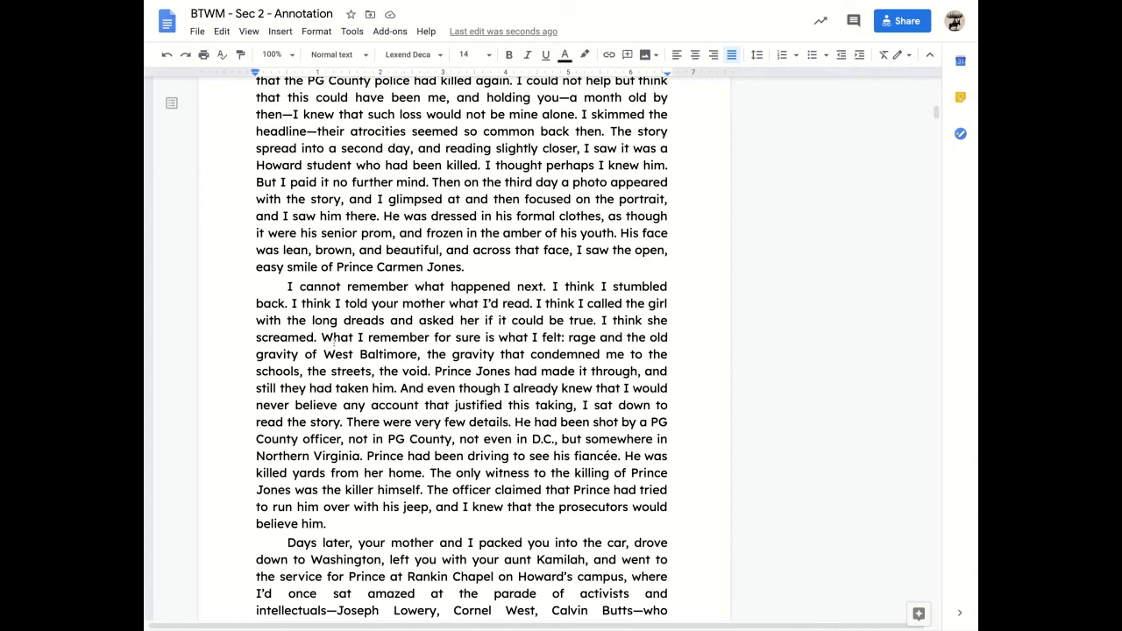
{"action": "left_click_drag", "start_coordinate": [321, 337], "coordinate": [422, 490]}
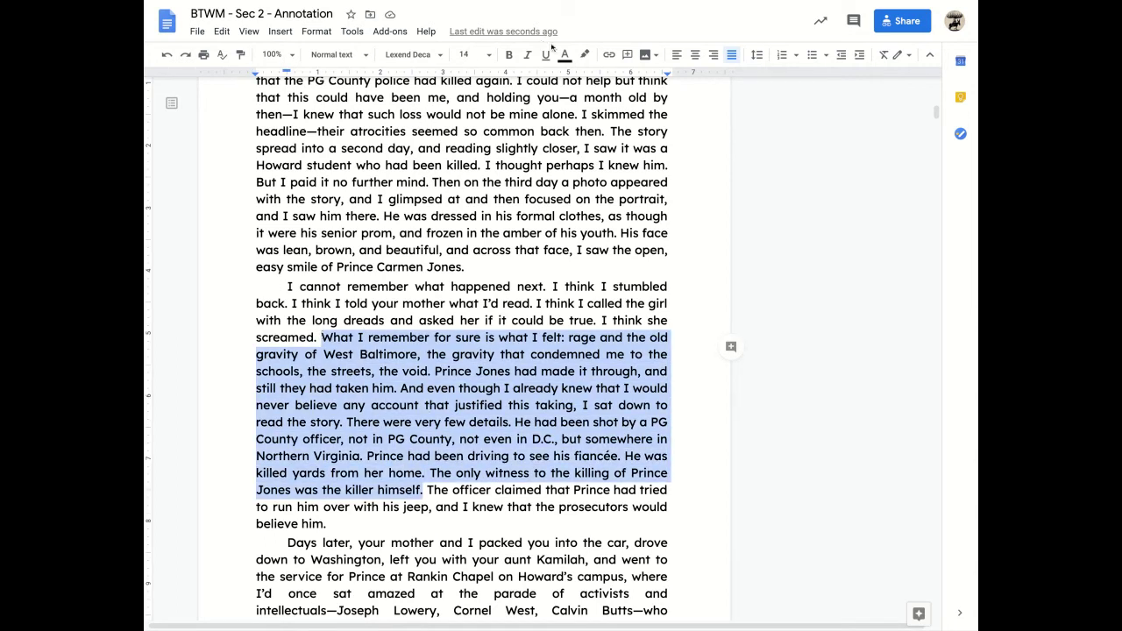
{"action": "left_click", "coordinate": [585, 54]}
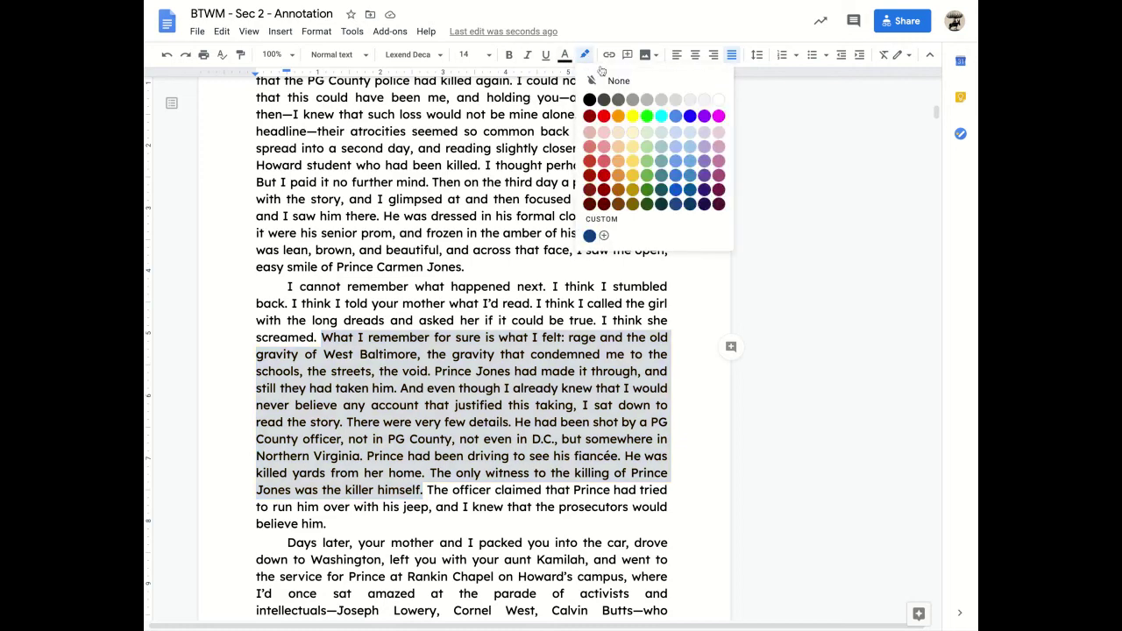
{"action": "left_click", "coordinate": [633, 132]}
{"action": "left_click", "coordinate": [491, 199]}
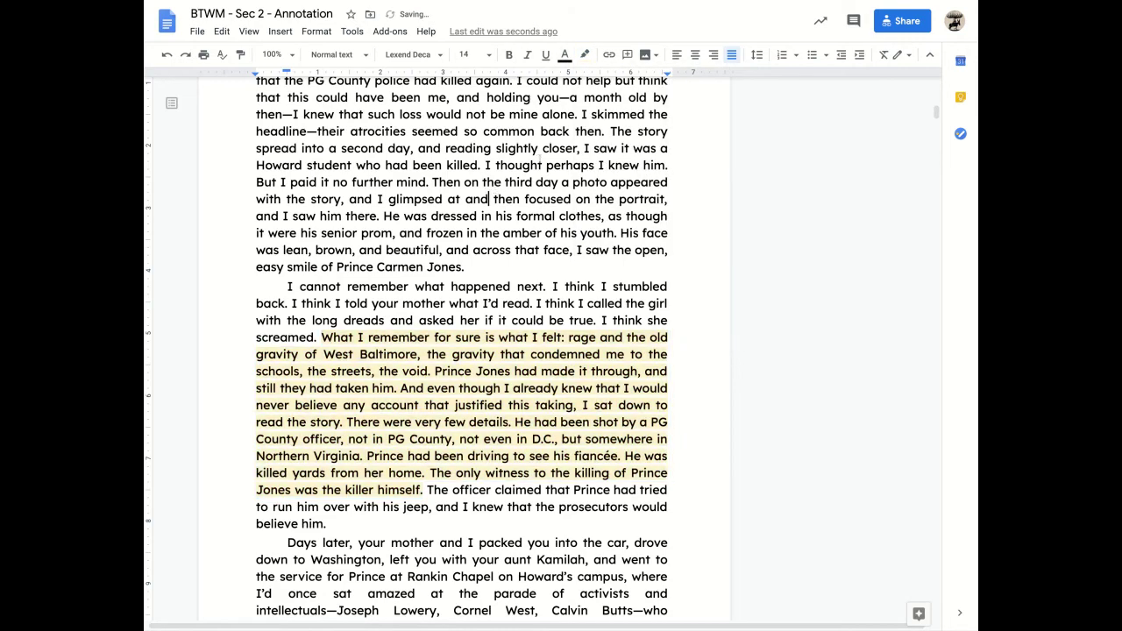
{"action": "scroll", "coordinate": [611, 182], "scroll_direction": "up", "scroll_amount": 8}
{"action": "scroll", "coordinate": [614, 186], "scroll_direction": "down", "scroll_amount": 9}
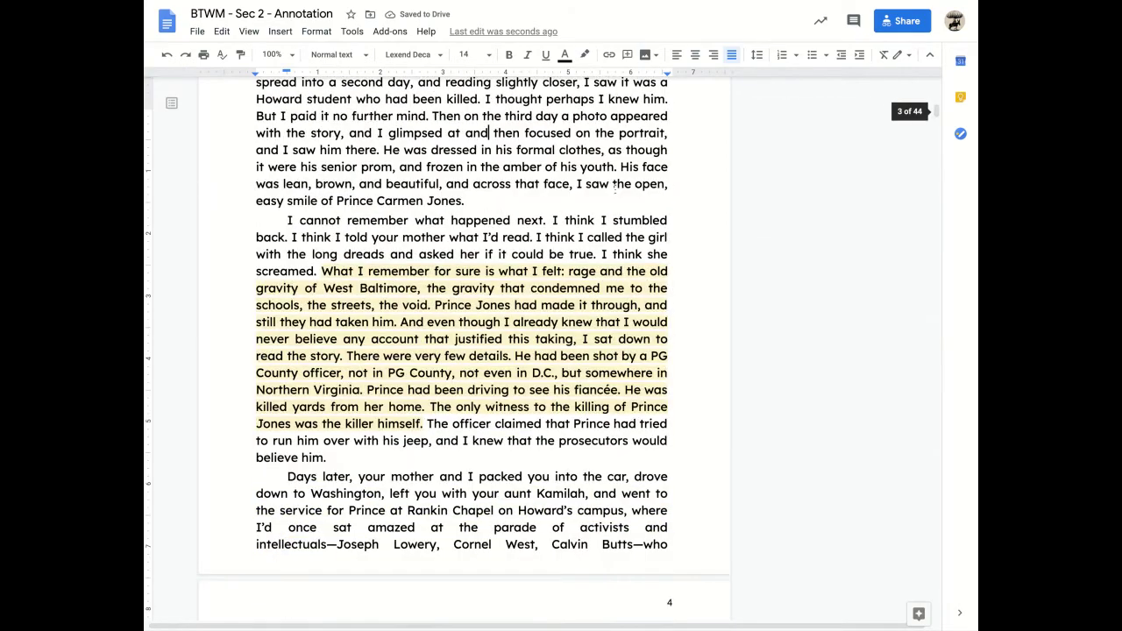
{"action": "scroll", "coordinate": [615, 188], "scroll_direction": "down", "scroll_amount": 9}
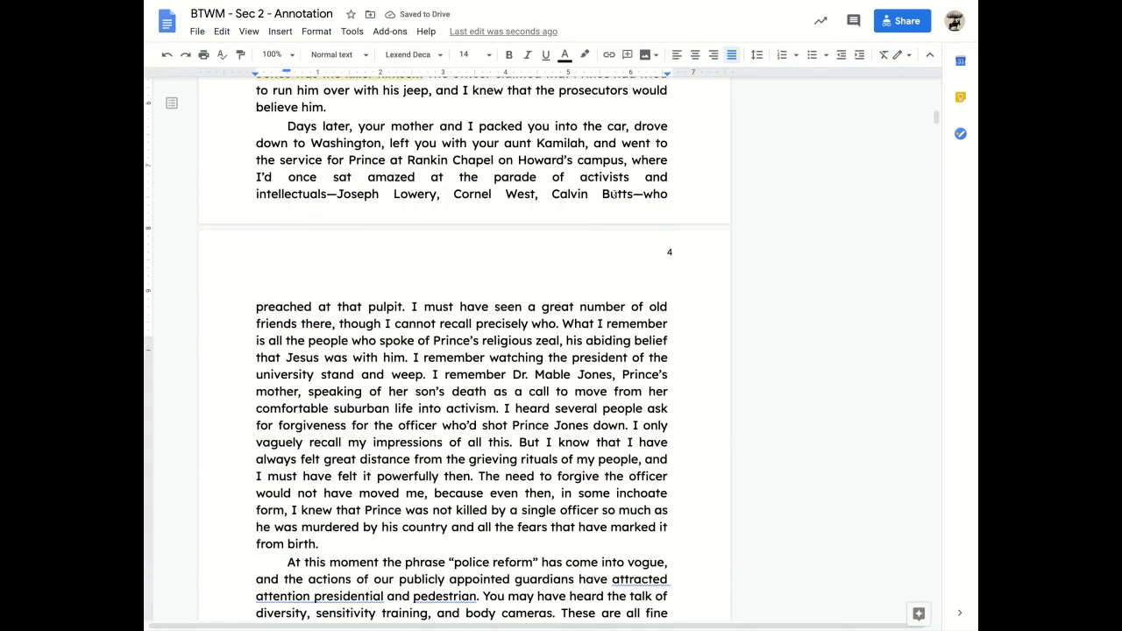
{"action": "scroll", "coordinate": [613, 196], "scroll_direction": "up", "scroll_amount": 9}
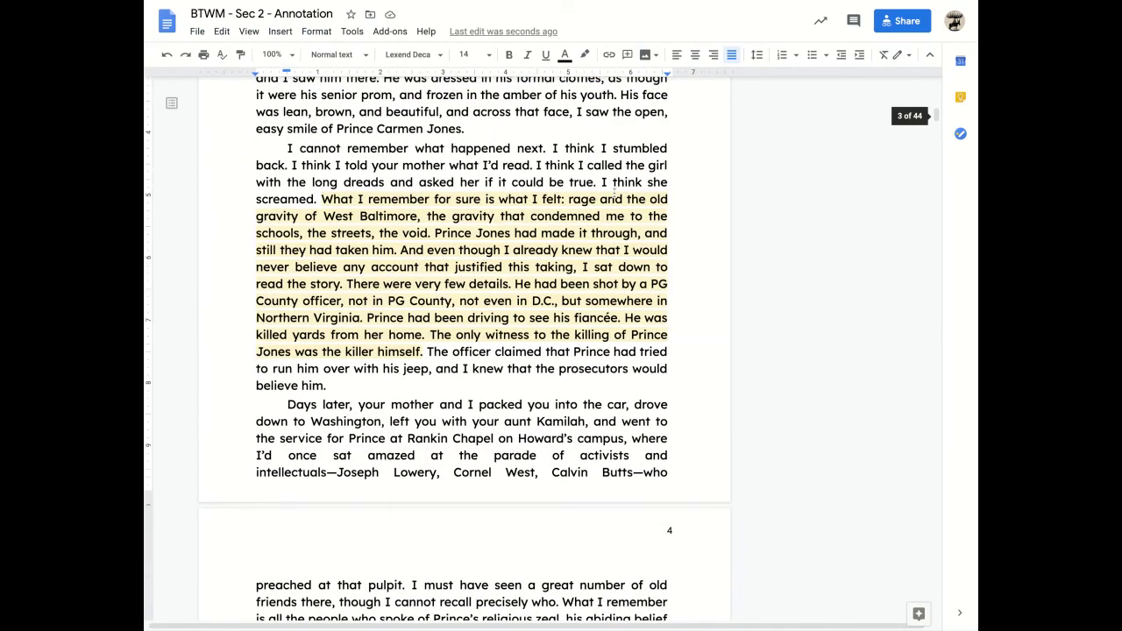
{"action": "scroll", "coordinate": [613, 216], "scroll_direction": "up", "scroll_amount": 10}
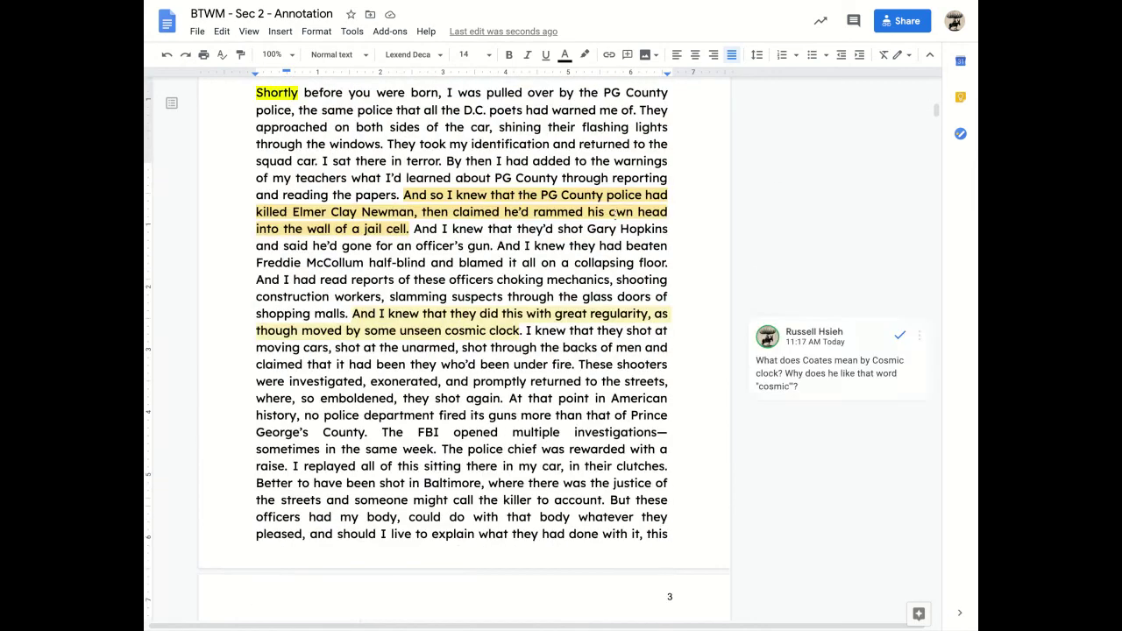